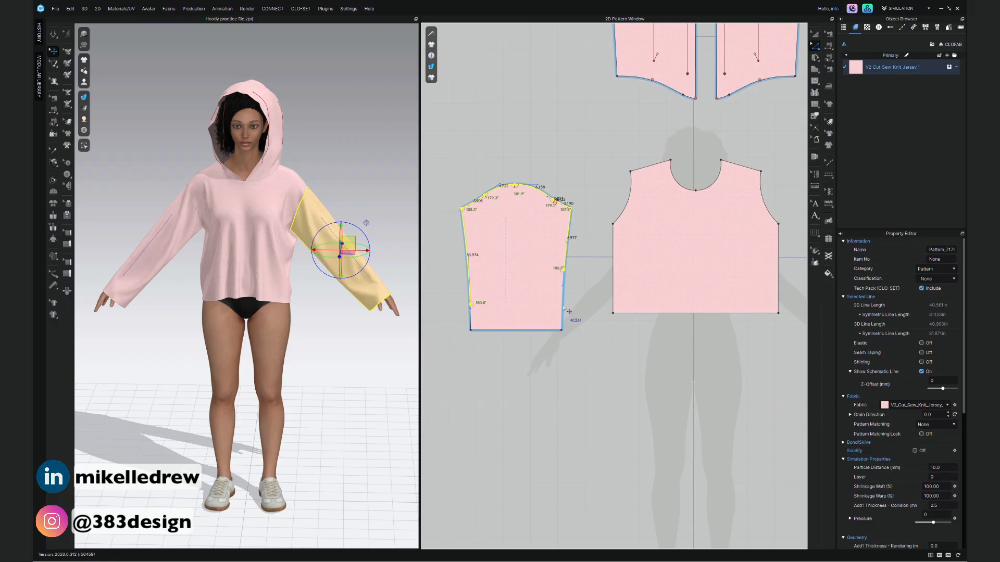
- Add the sleeve's remaining side-seam segments and the front bodice's neckline, shoulders, armholes and side seams to the line selection, excluding the hems
shift+click(563, 308)
shift+click(477, 329)
drag(603, 131, 800, 274)
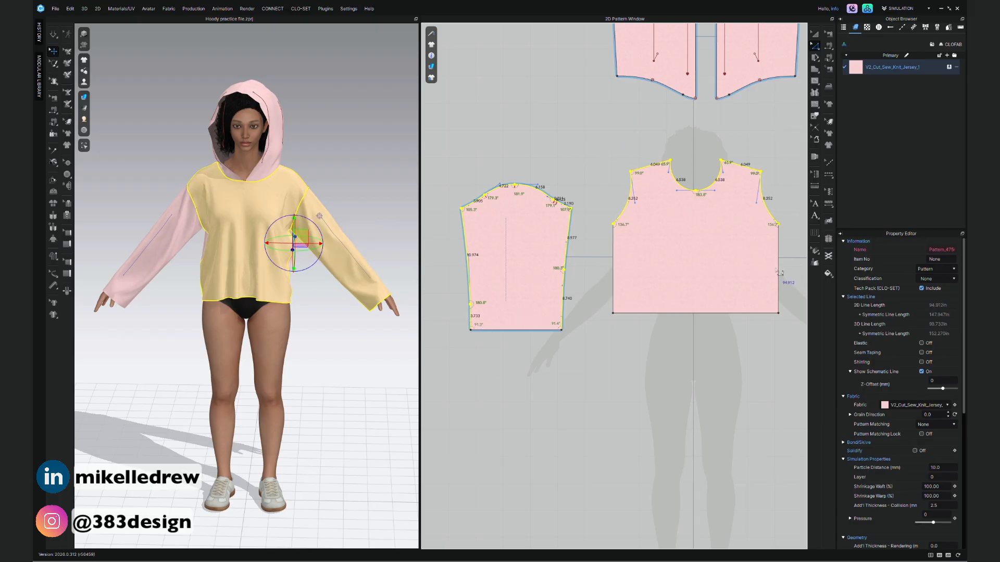
shift+click(612, 265)
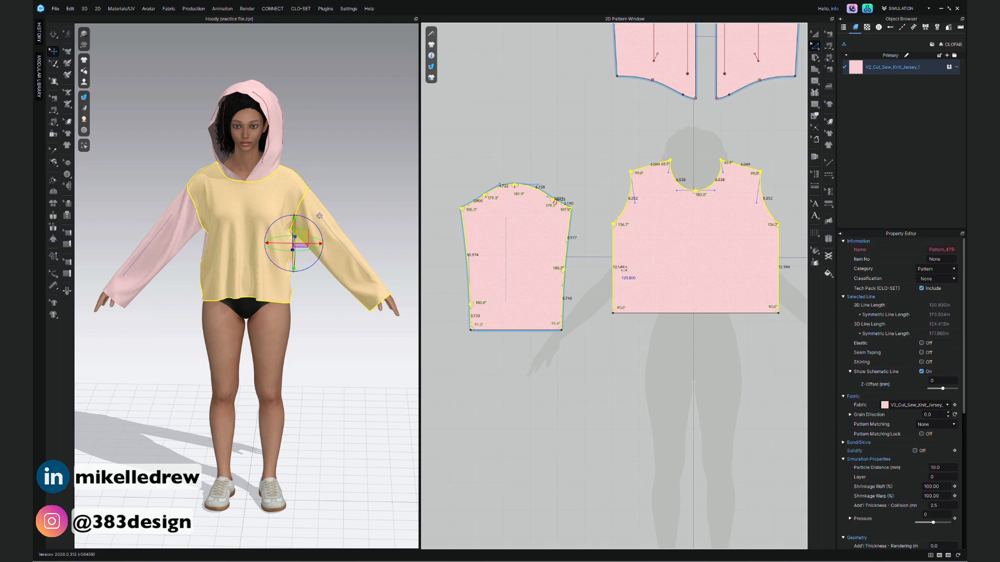
- Add the back bodice's neckline, shoulders, armholes and both side seams to the line selection, excluding its hem
middle_drag(688, 260, 425, 275)
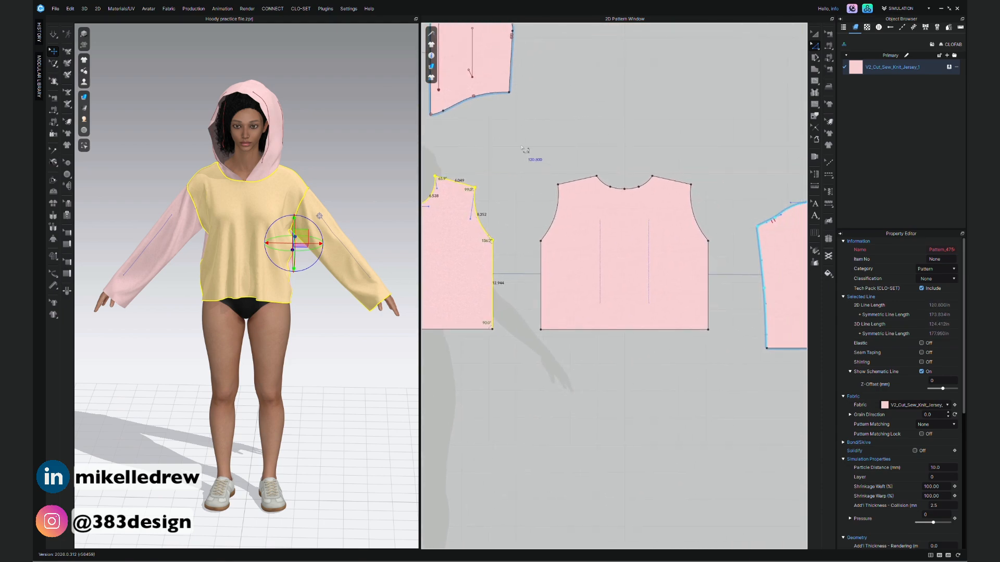
shift+drag(525, 149, 713, 296)
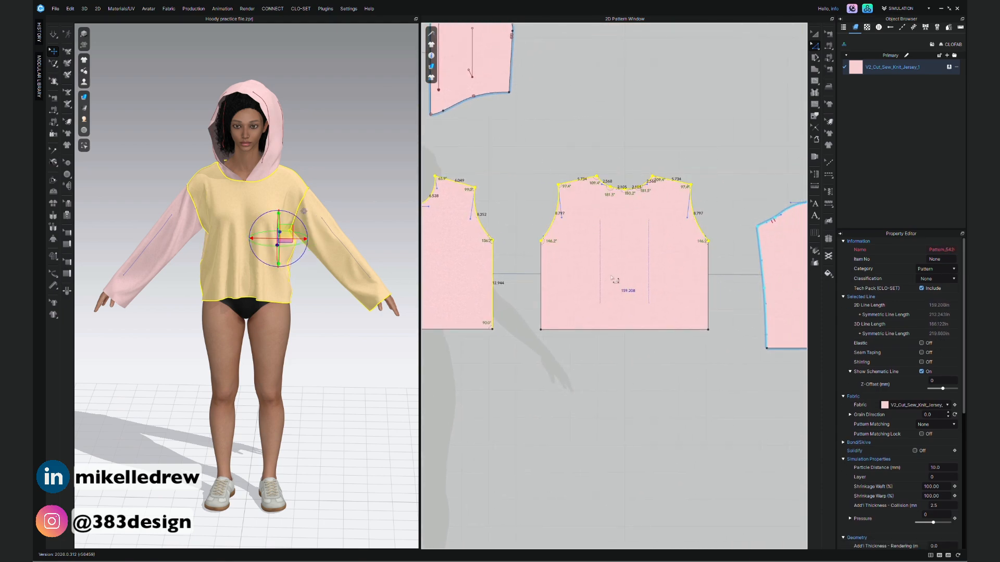
shift+click(546, 280)
shift+click(709, 288)
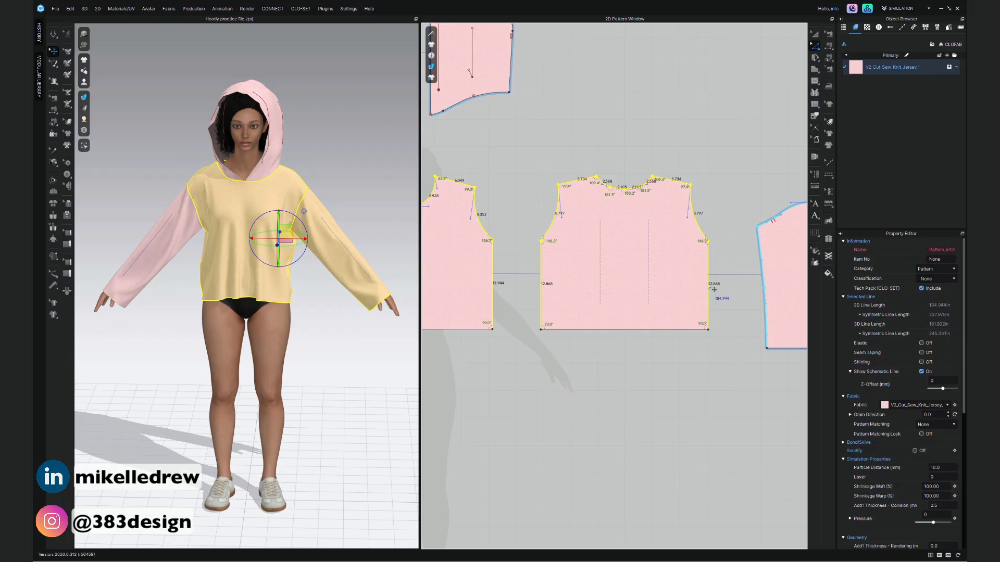
- Add one hood panel's outline to the line selection, including the short segment at its lower tip but excluding the straight front edge
middle_drag(745, 279, 599, 275)
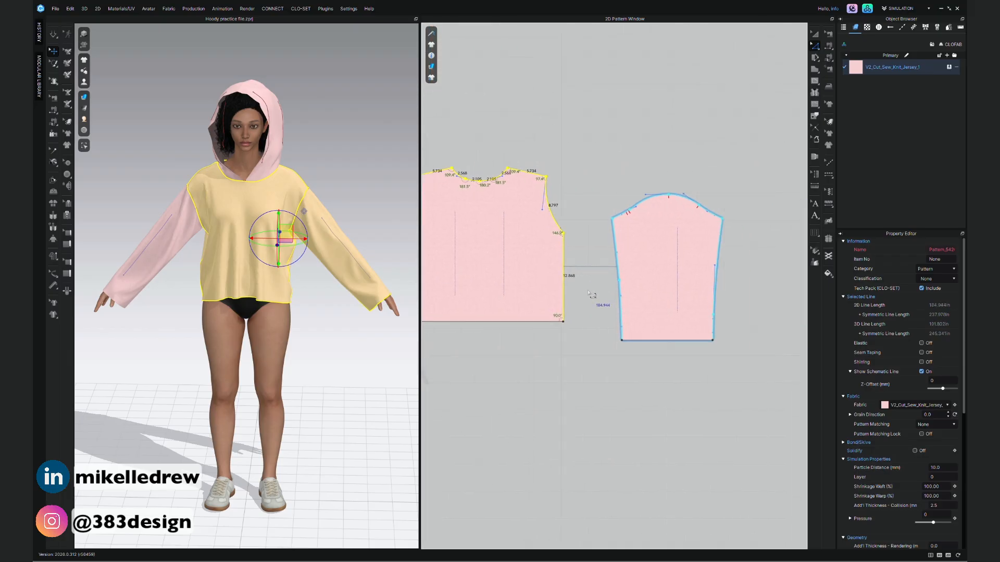
scroll(585, 282, down, 5)
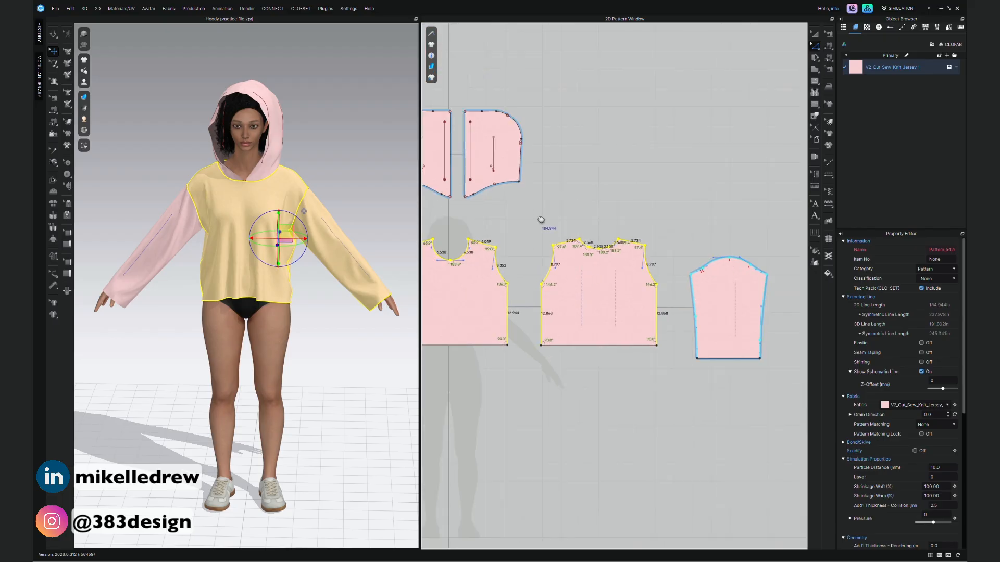
middle_drag(541, 220, 657, 252)
scroll(656, 252, up, 3)
middle_drag(570, 253, 624, 282)
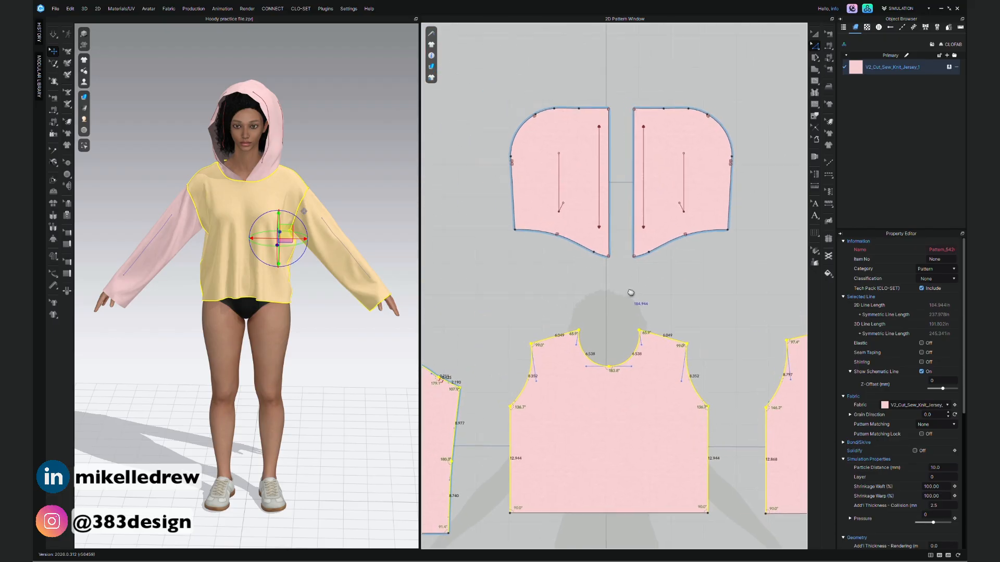
drag(479, 60, 606, 286)
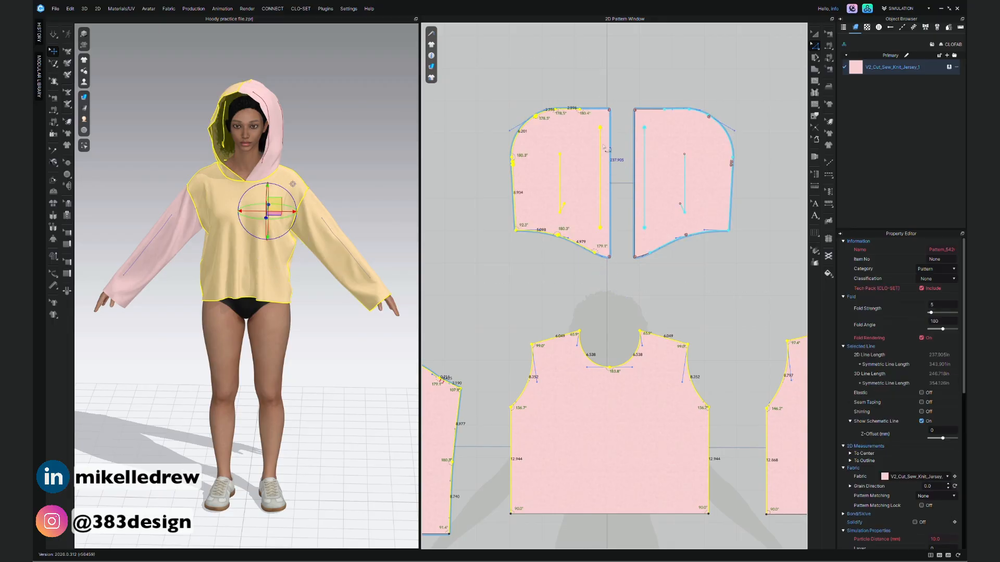
scroll(592, 252, up, 5)
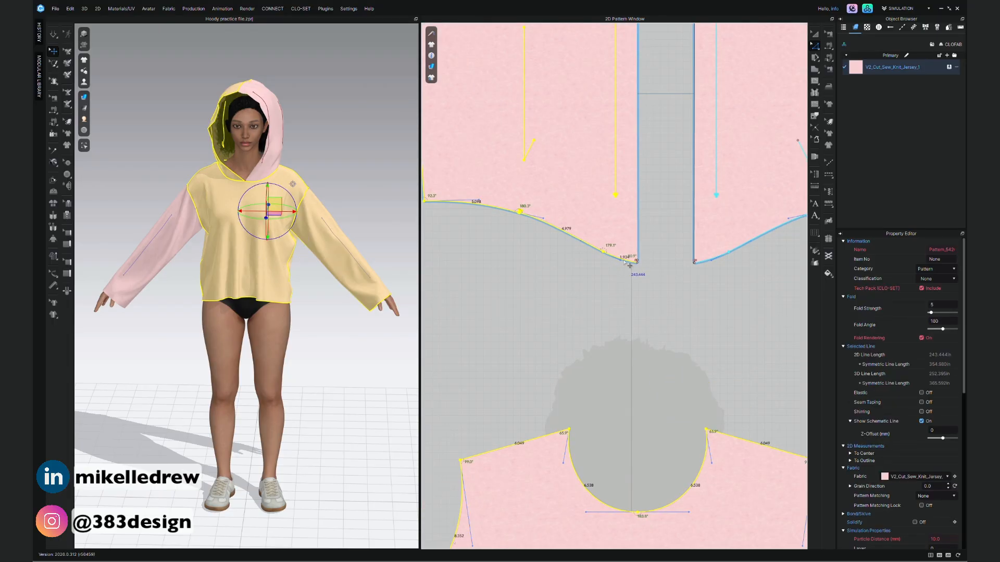
scroll(630, 263, down, 5)
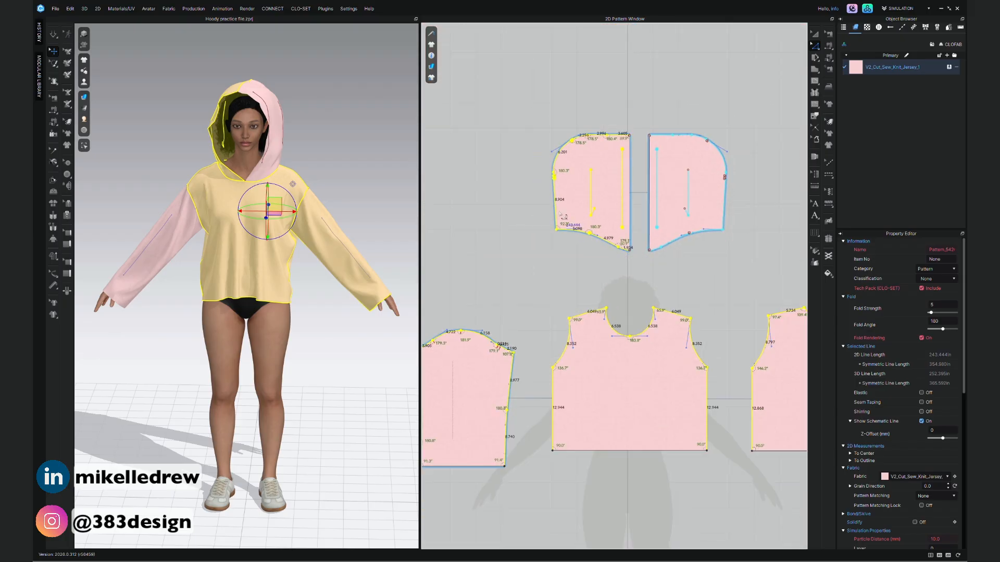
scroll(553, 215, up, 4)
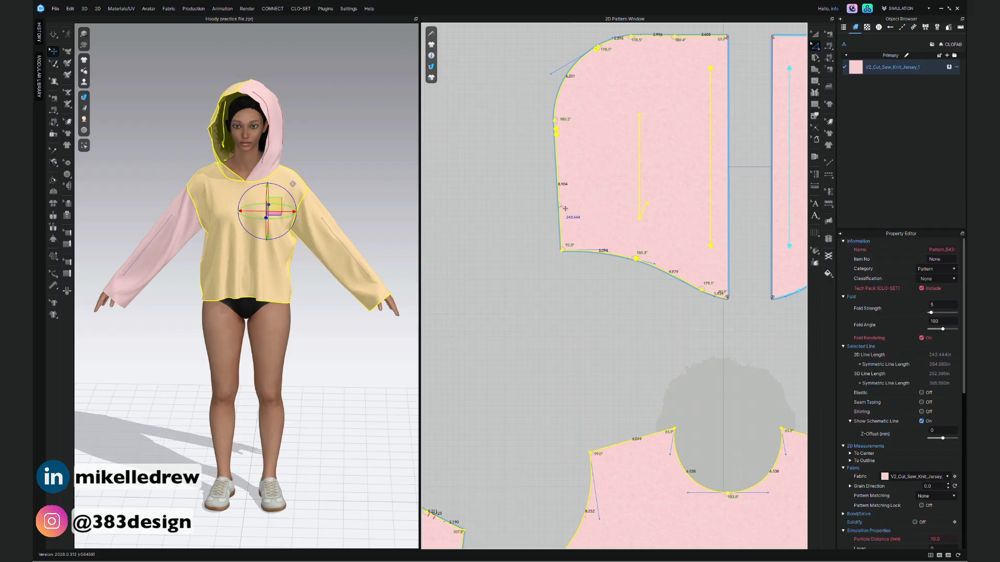
- Offset the selected pattern outlines inward using Retract with a distance of 0.5 in and 1 offset
right_click(561, 205)
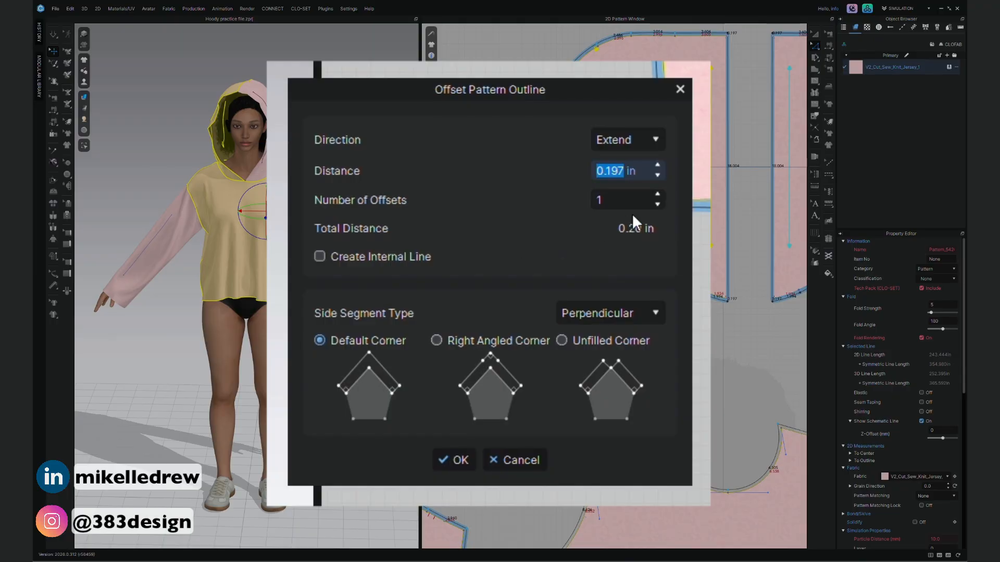
click(657, 139)
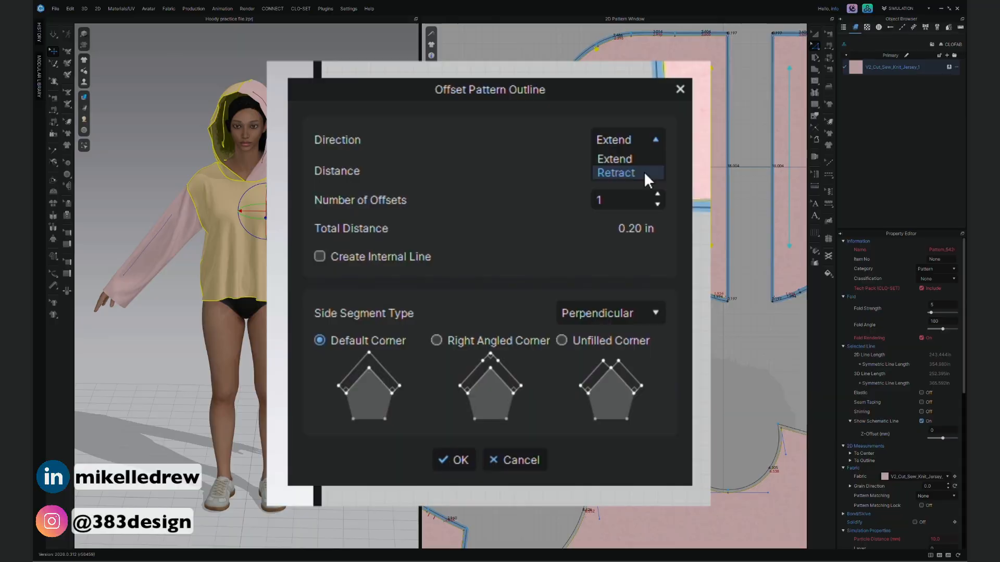
click(644, 174)
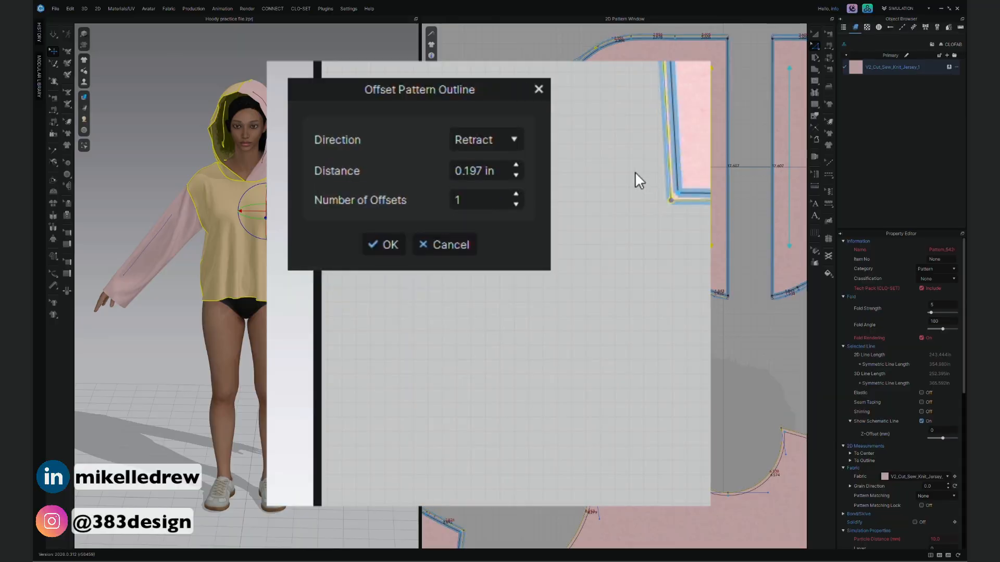
double_click(472, 177)
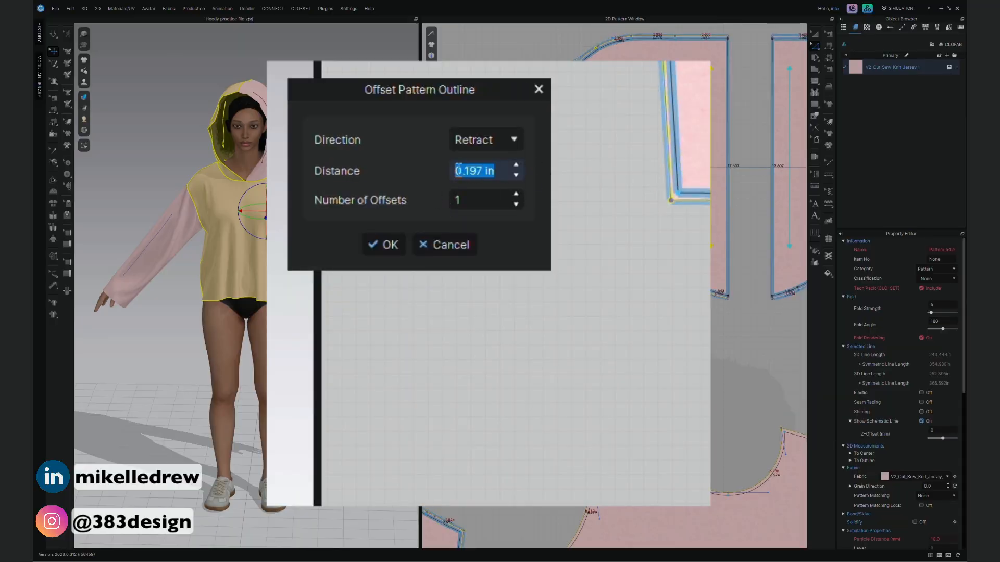
key(BackSpace)
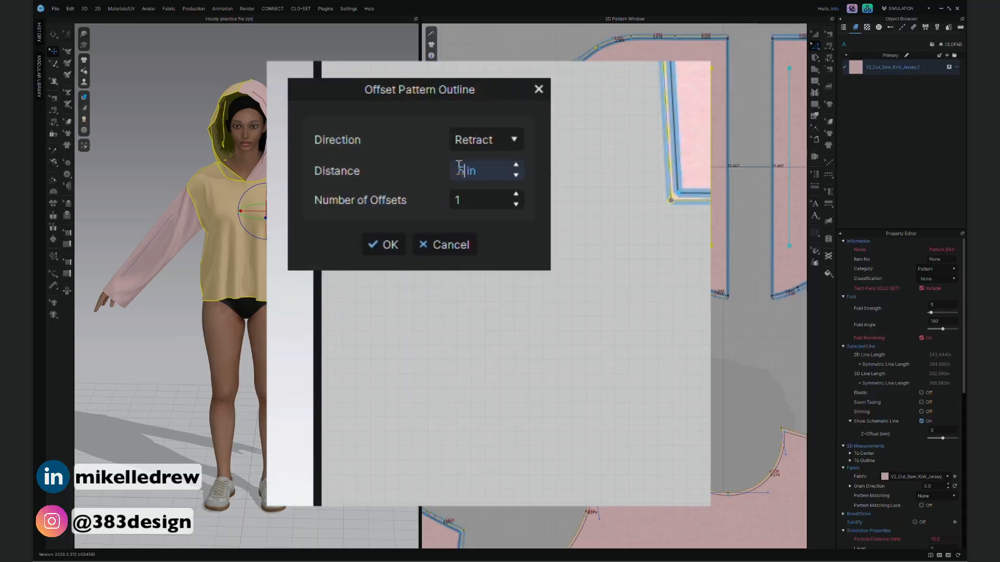
text(.5)
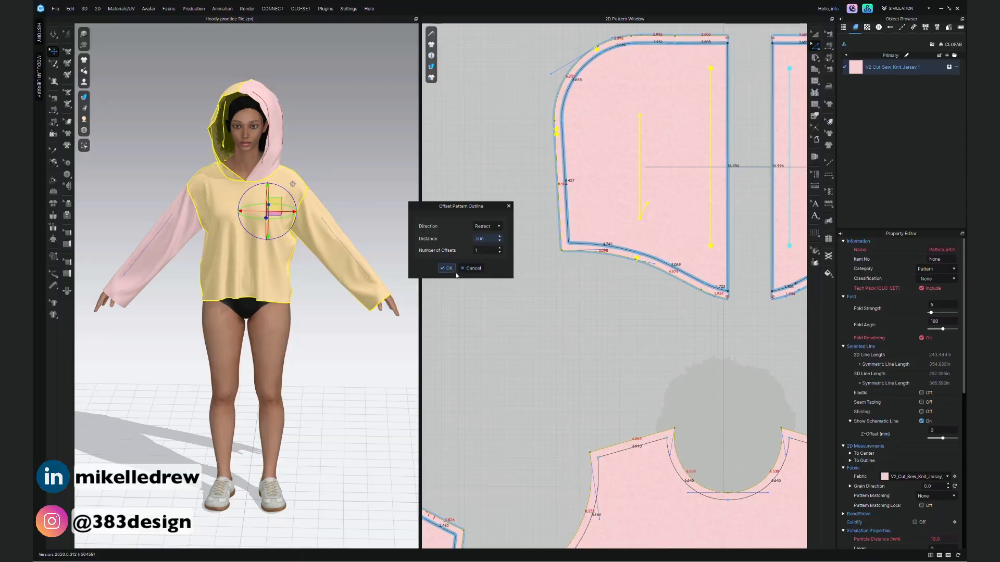
click(446, 268)
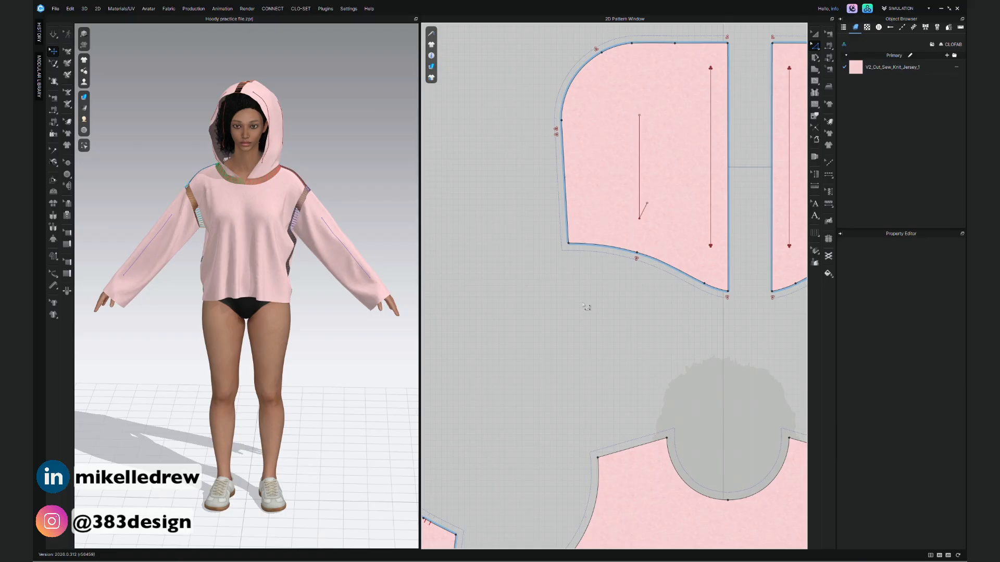
- Retract the hem lines of the sleeve, front bodice and back bodice by 1 in using Offset Pattern Outline
mouse_move(432, 45)
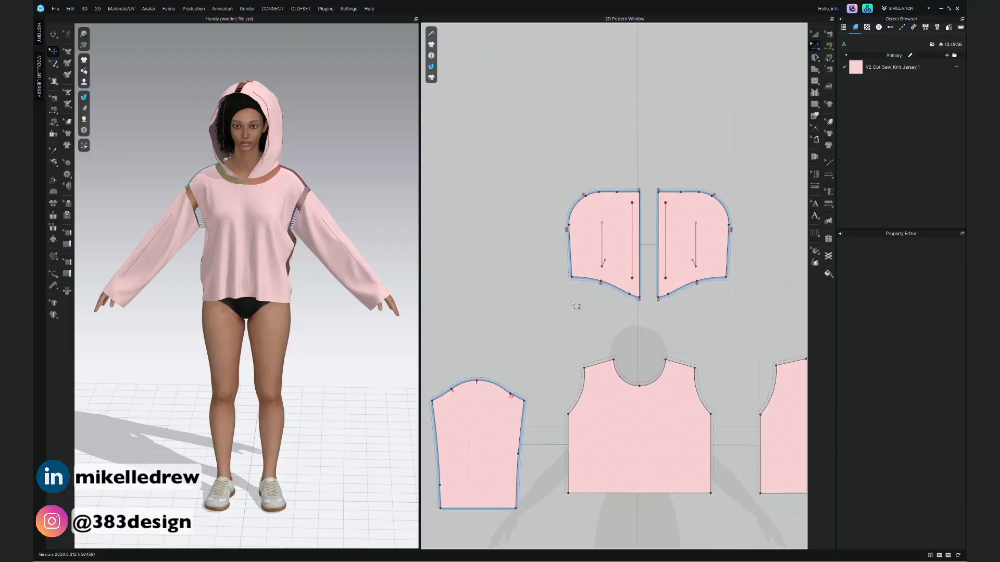
right_drag(576, 305, 580, 230)
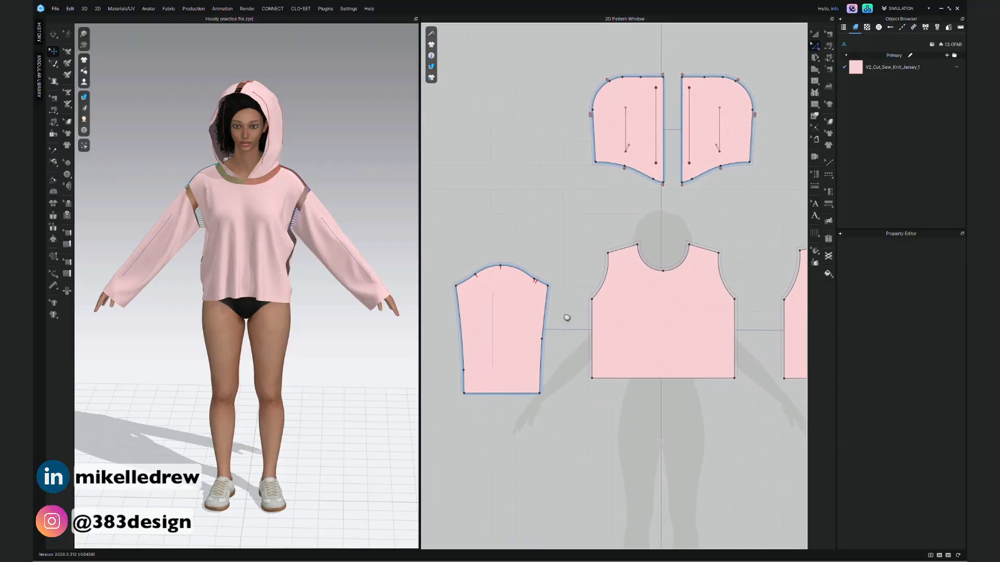
right_drag(567, 317, 549, 292)
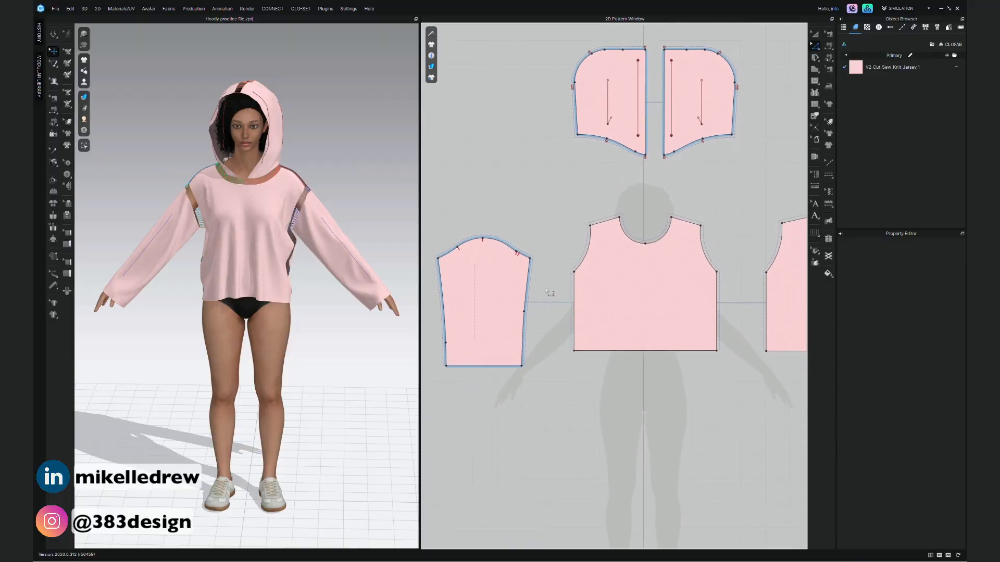
click(484, 366)
shift+click(654, 352)
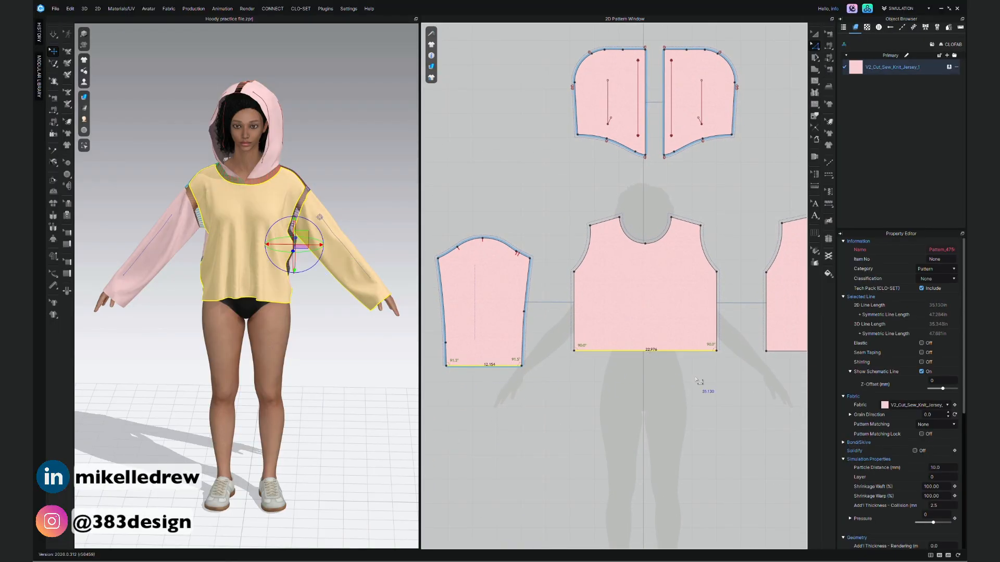
middle_drag(738, 381, 611, 370)
shift+click(714, 340)
scroll(680, 396, down, 2)
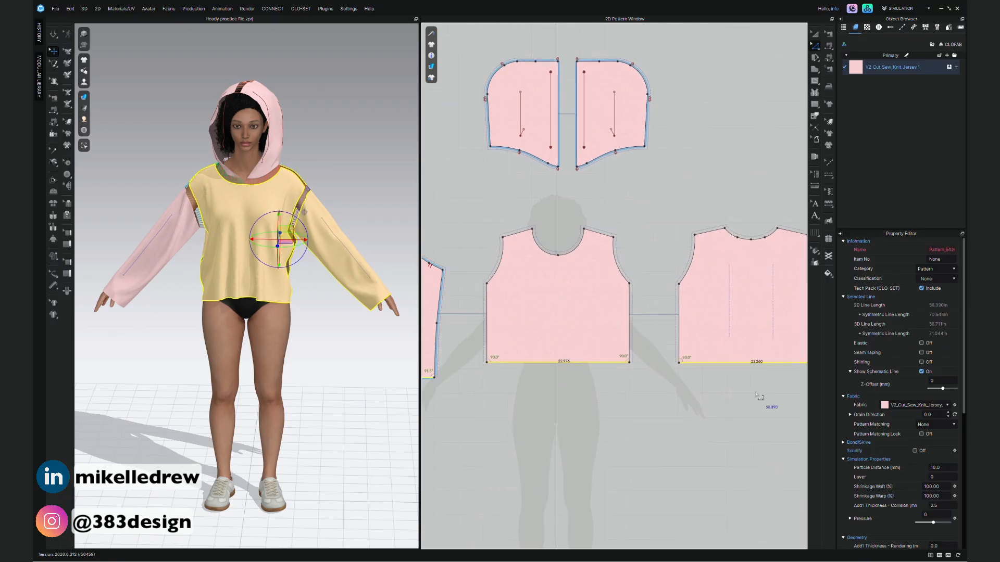
right_click(594, 370)
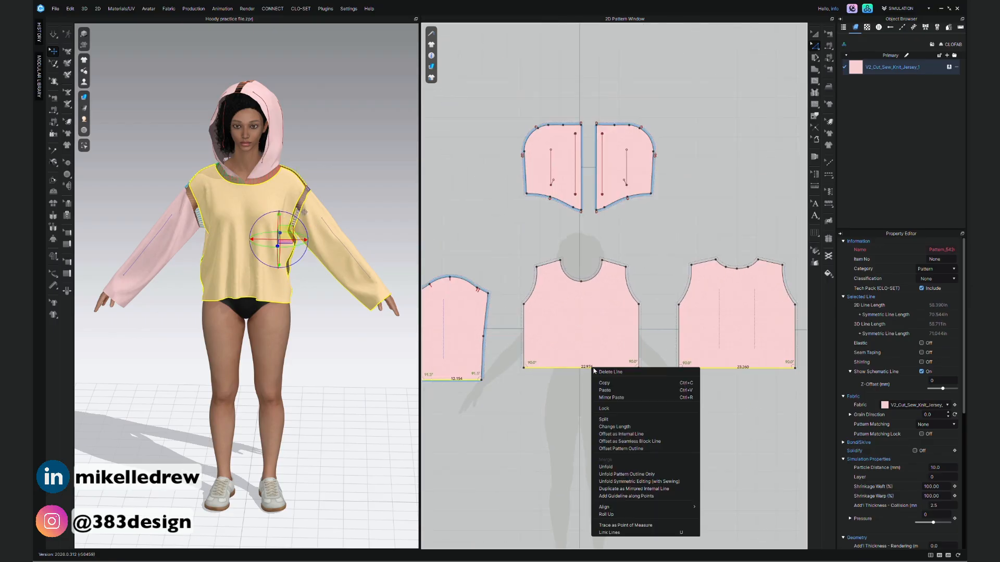
click(614, 449)
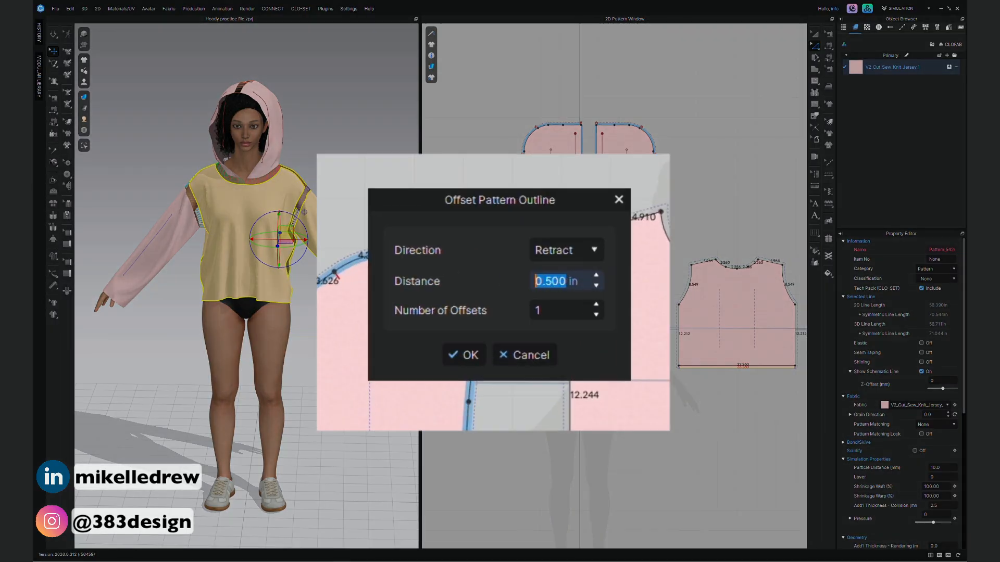
text(1.)
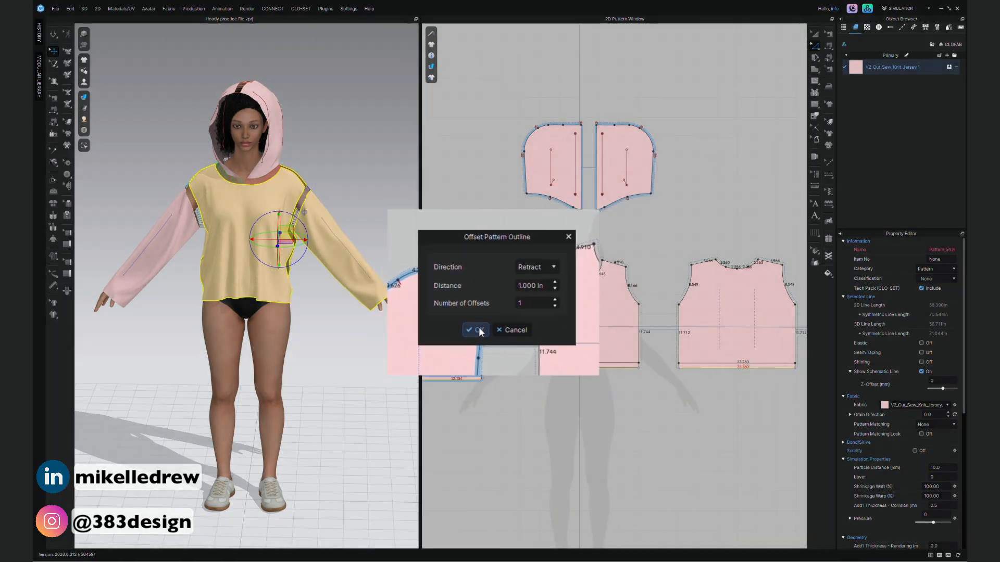
click(468, 331)
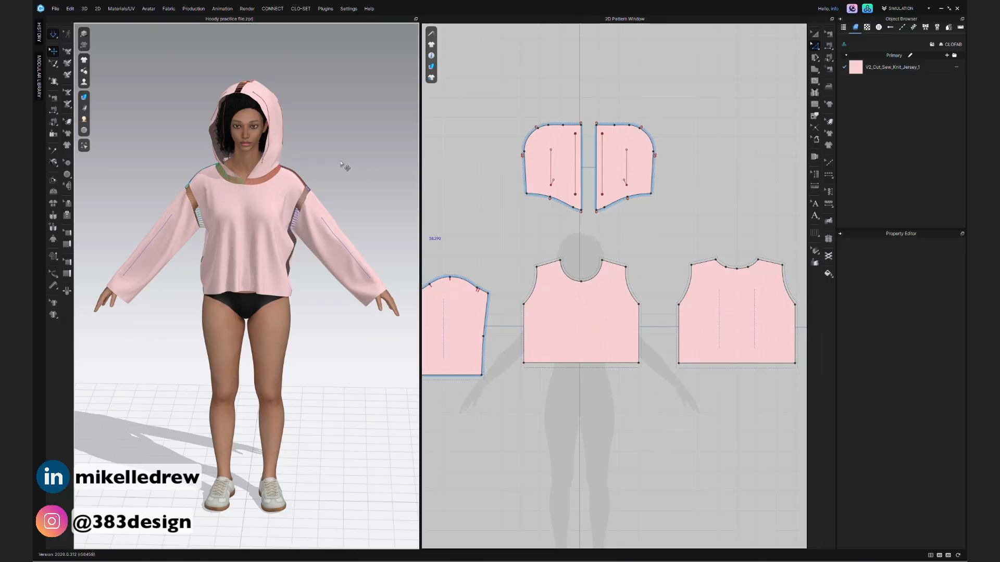
- Simulate the garment in an enlarged 3D view and, from the side, pull the hood back off the avatar's head
key(space)
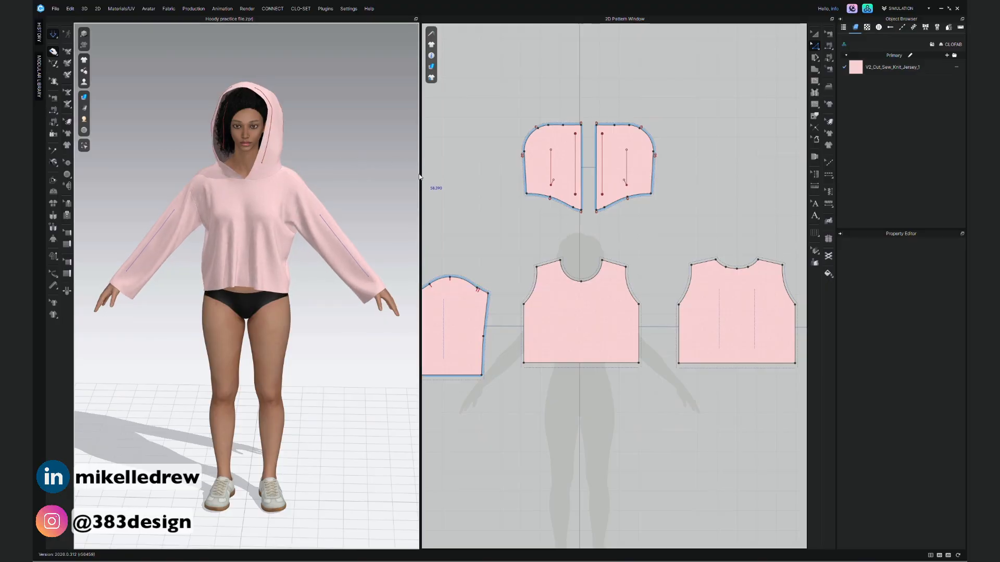
drag(421, 177, 470, 179)
right_drag(381, 194, 426, 203)
click(324, 105)
drag(324, 104, 276, 156)
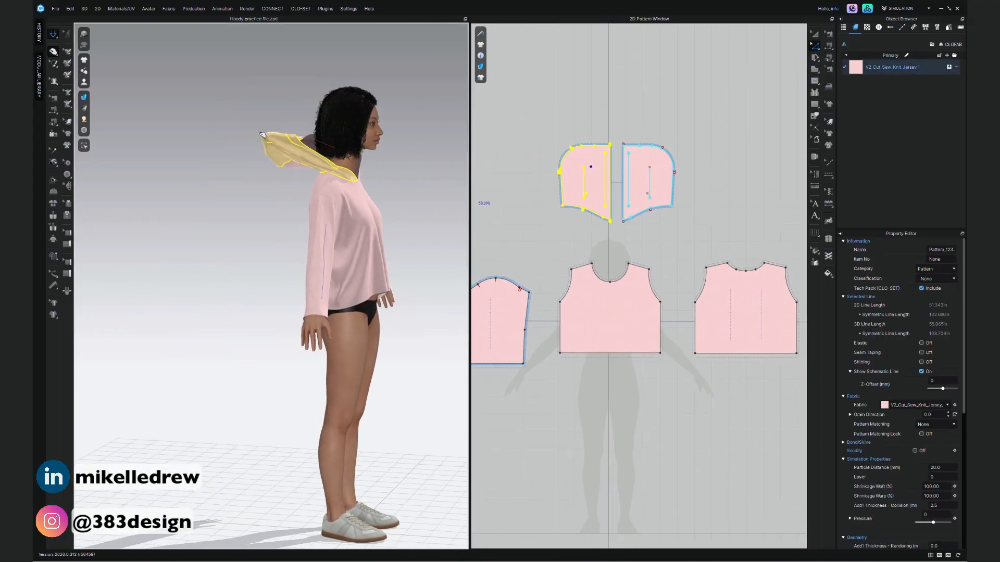